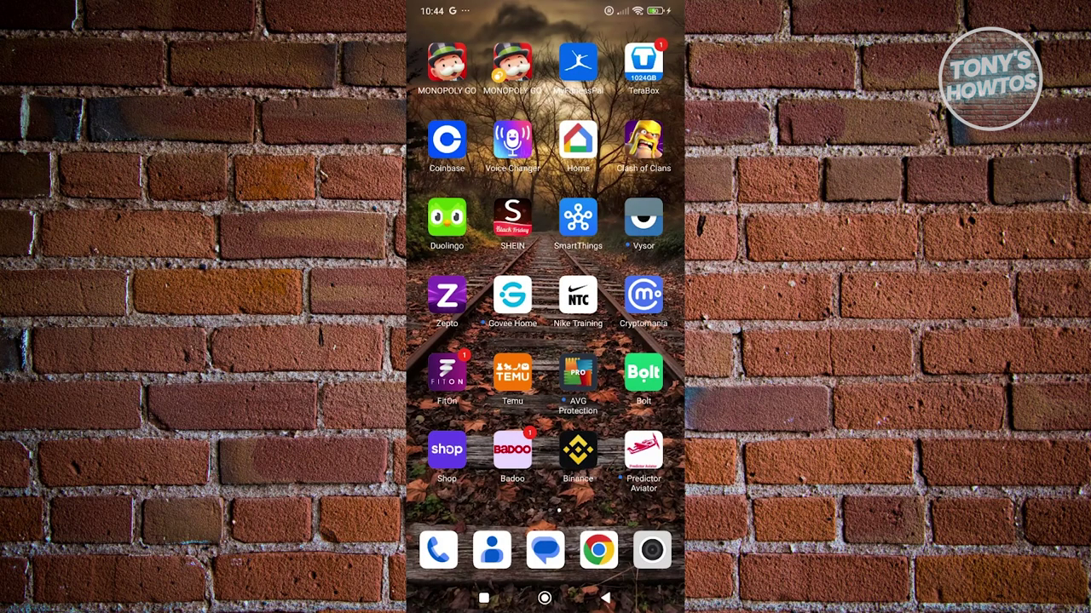
Launch Temu and open the AU$29.44 size 7 basketball product page
click(512, 373)
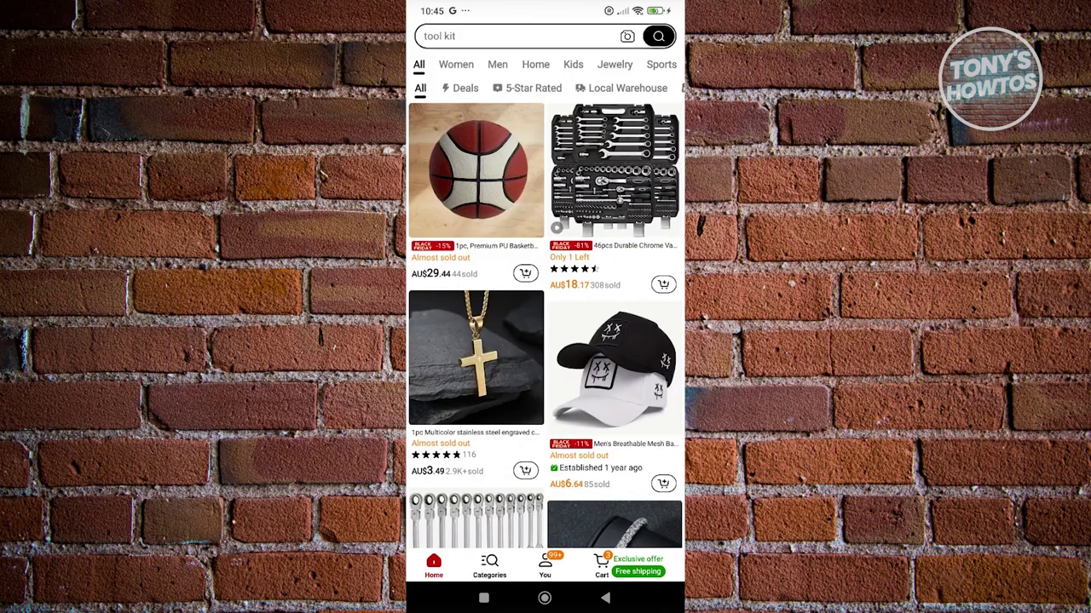
scroll(545, 315, up, 1)
scroll(545, 315, up, 3)
scroll(545, 315, up, 1)
scroll(545, 315, up, 2)
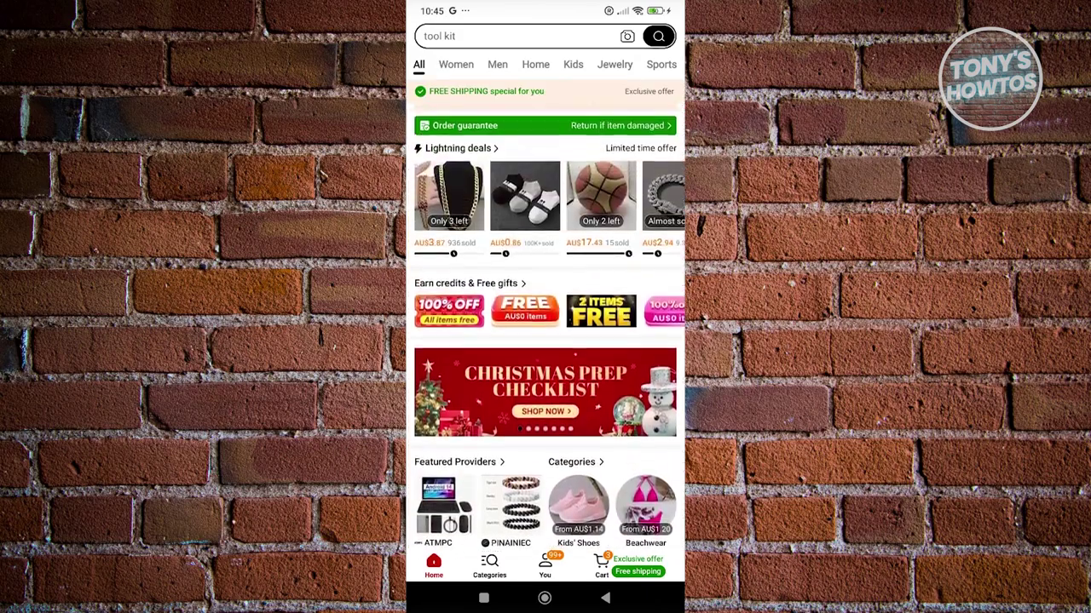
scroll(545, 316, up, 2)
scroll(546, 315, down, 5)
scroll(545, 316, down, 1)
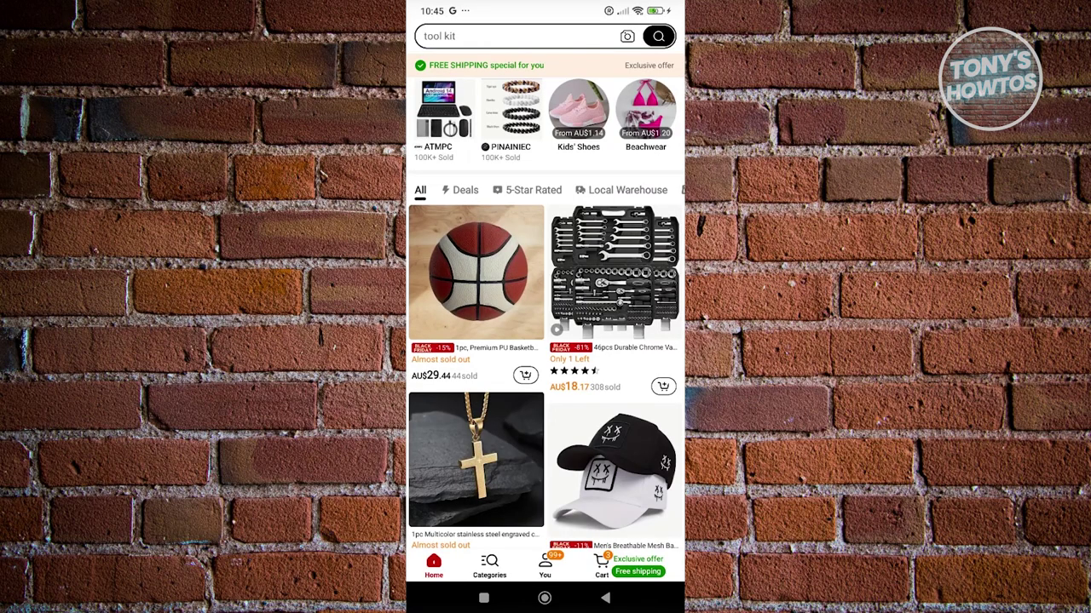
click(476, 271)
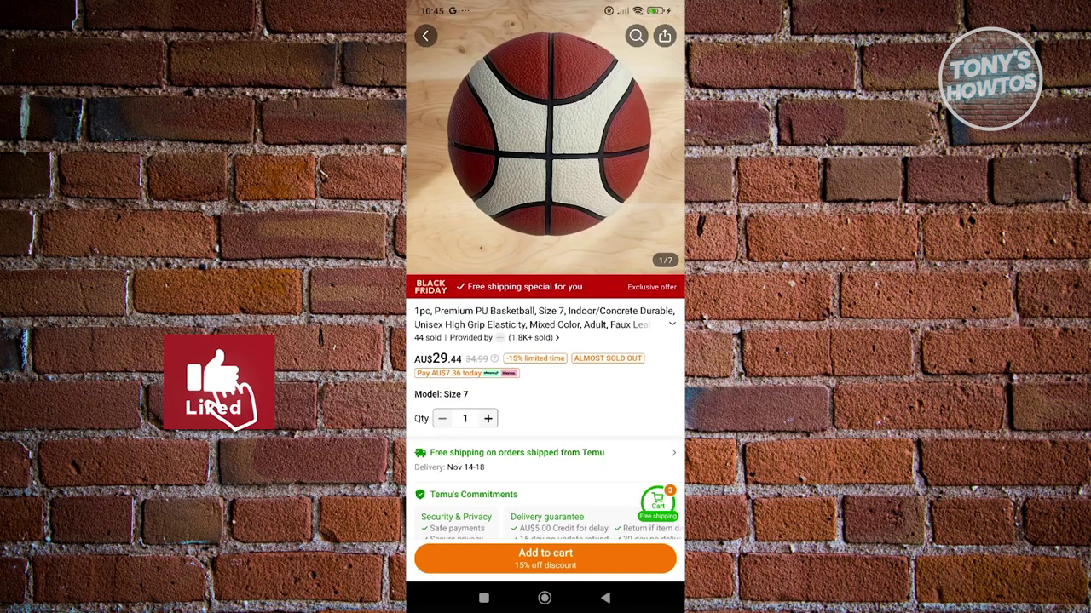
scroll(545, 341, down, 2)
scroll(546, 341, down, 2)
scroll(545, 341, down, 2)
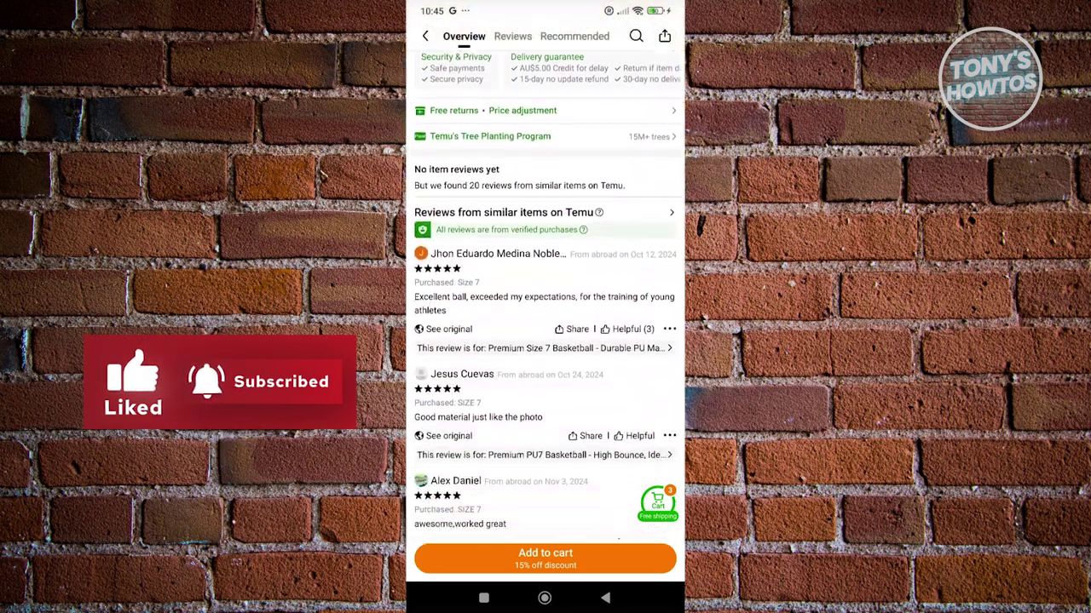
scroll(545, 341, down, 2)
scroll(545, 340, down, 2)
scroll(545, 341, down, 2)
scroll(545, 340, down, 2)
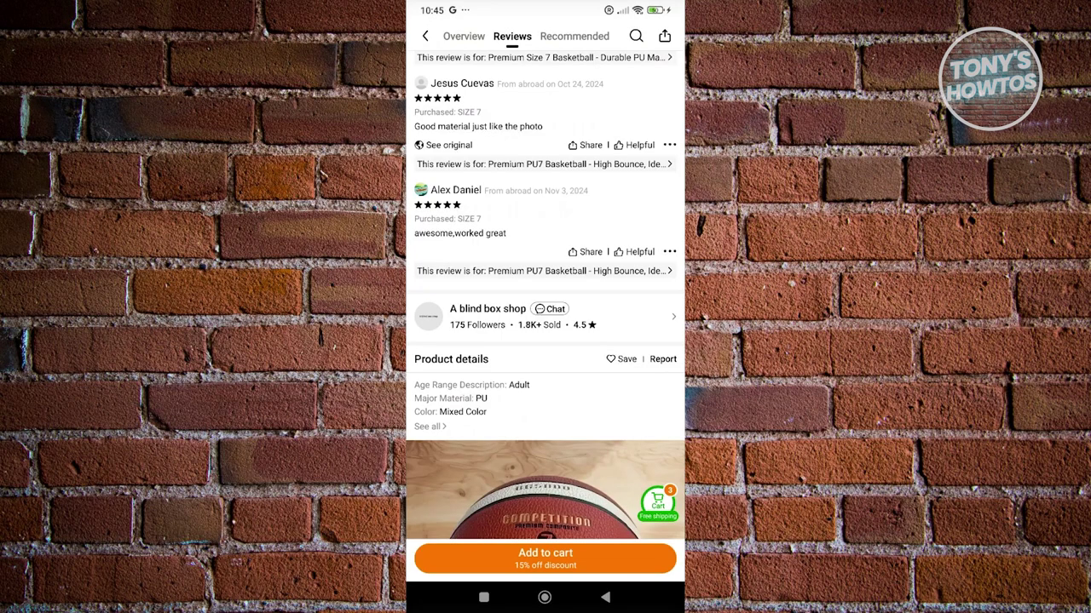
click(488, 308)
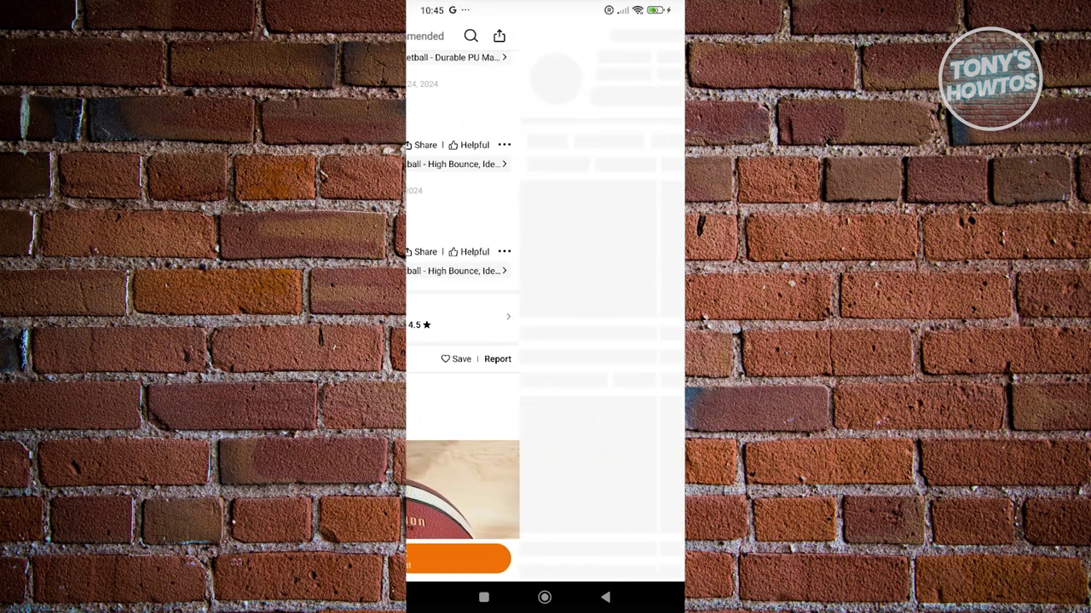
scroll(546, 341, down, 1)
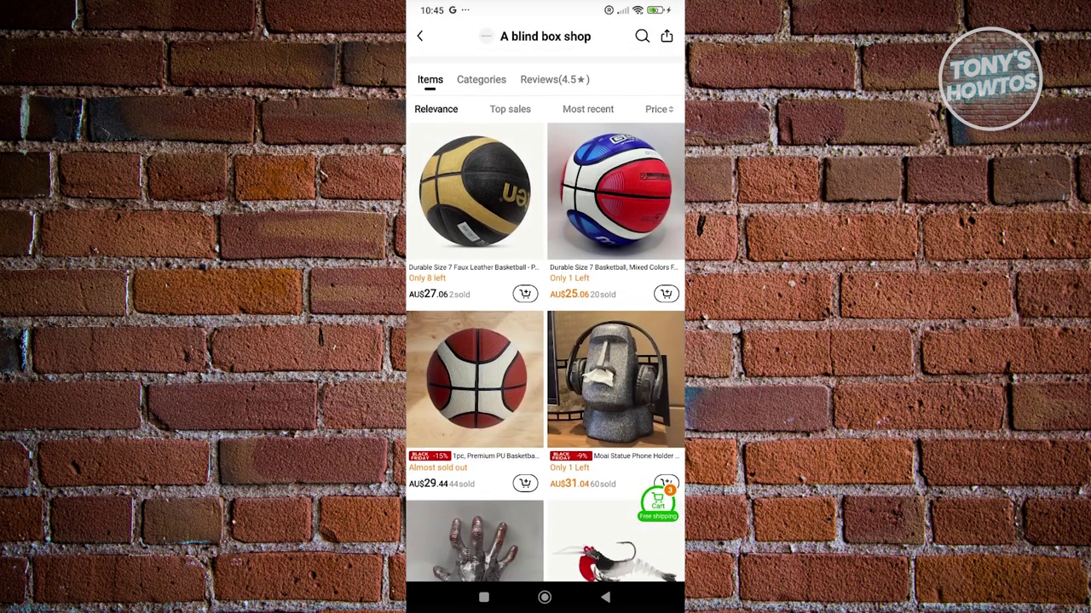
scroll(545, 341, up, 1)
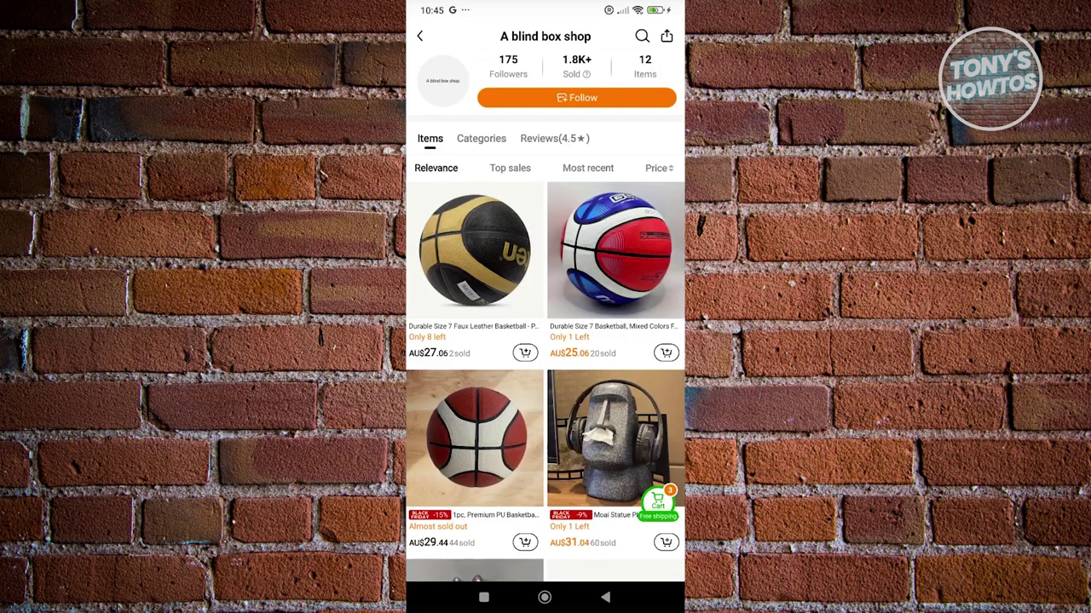
click(605, 598)
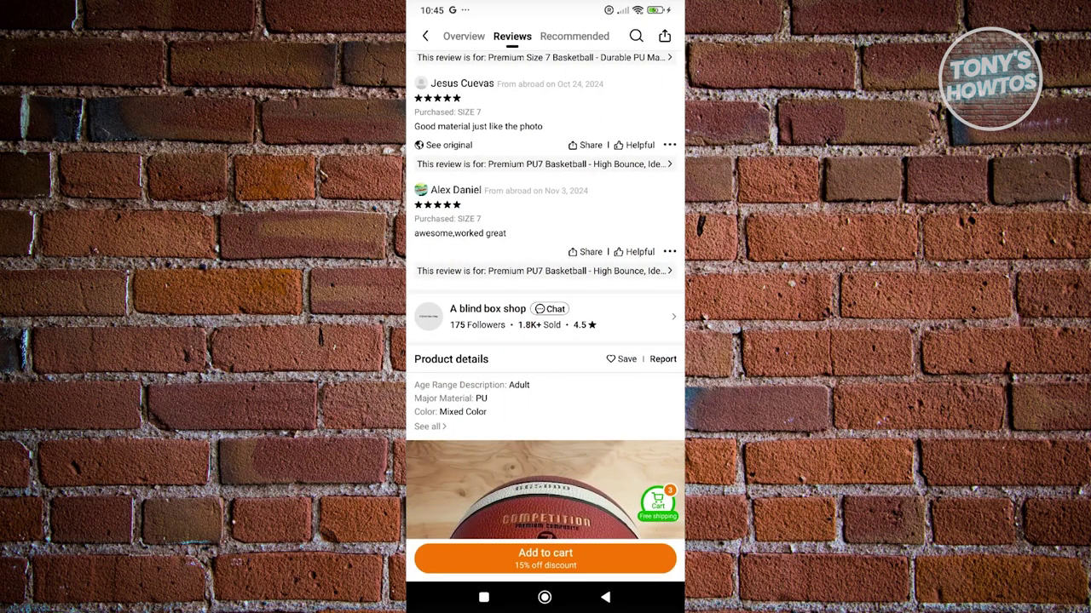
click(550, 309)
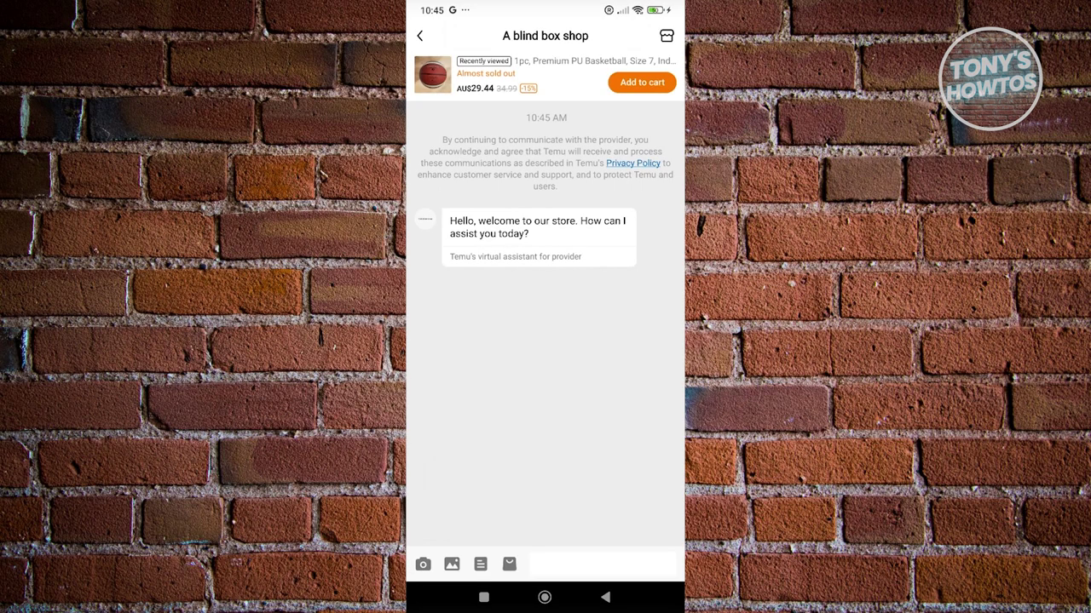
Activate the message box in the chat with A blind box shop
click(602, 564)
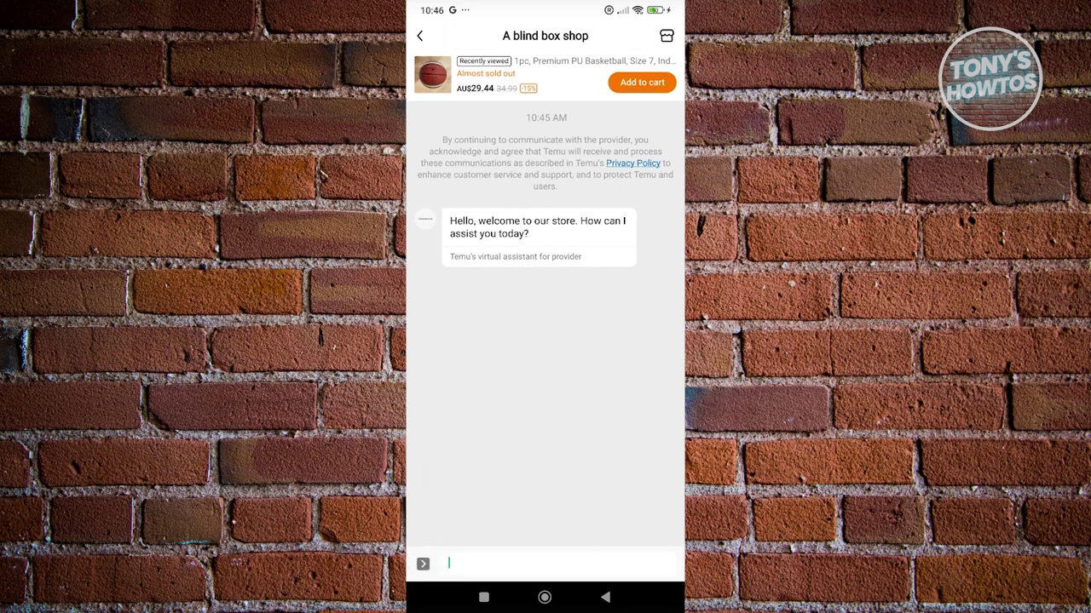